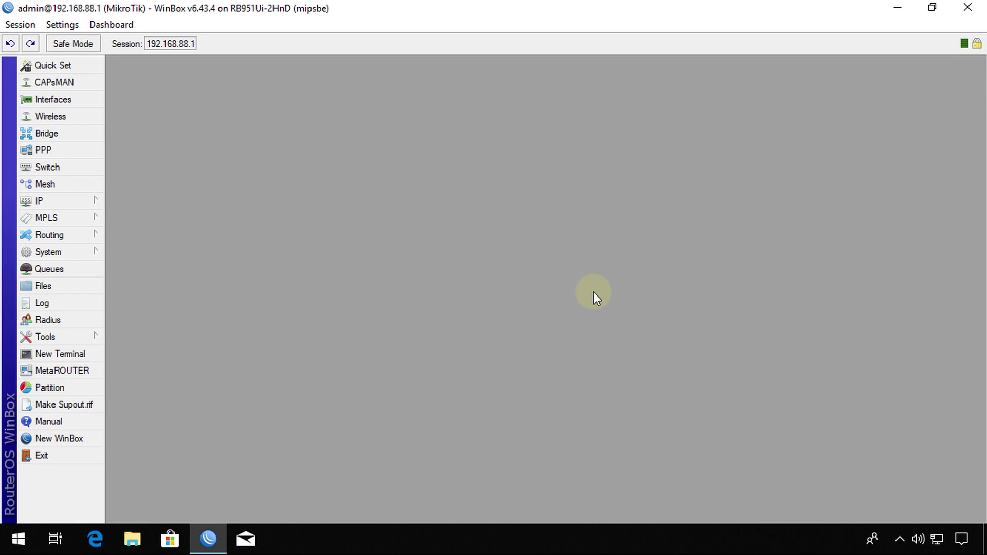
Step: Open the Wireless Tables window, which lists the wlan1 interface
{"action": "left_click", "coordinate": [84, 116]}
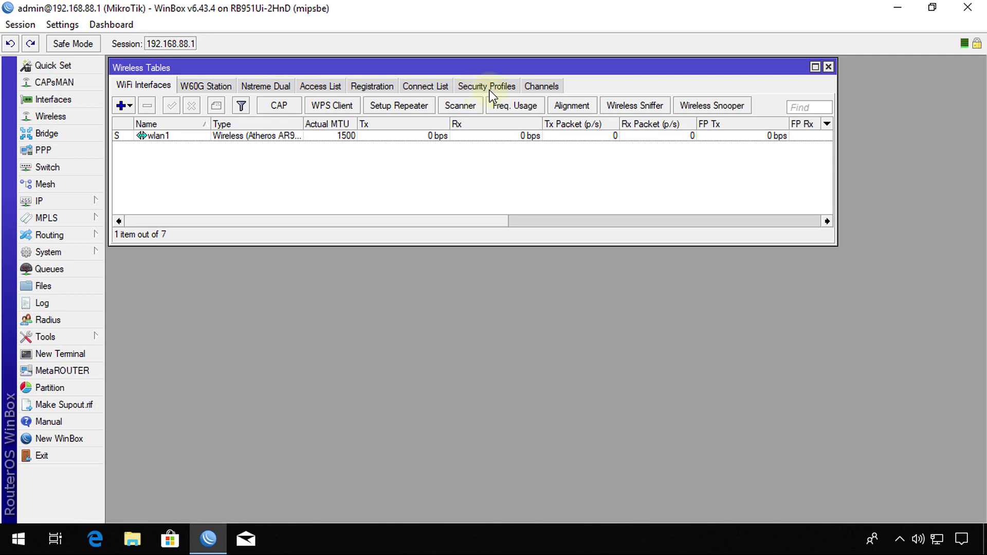
{"action": "left_click", "coordinate": [516, 87]}
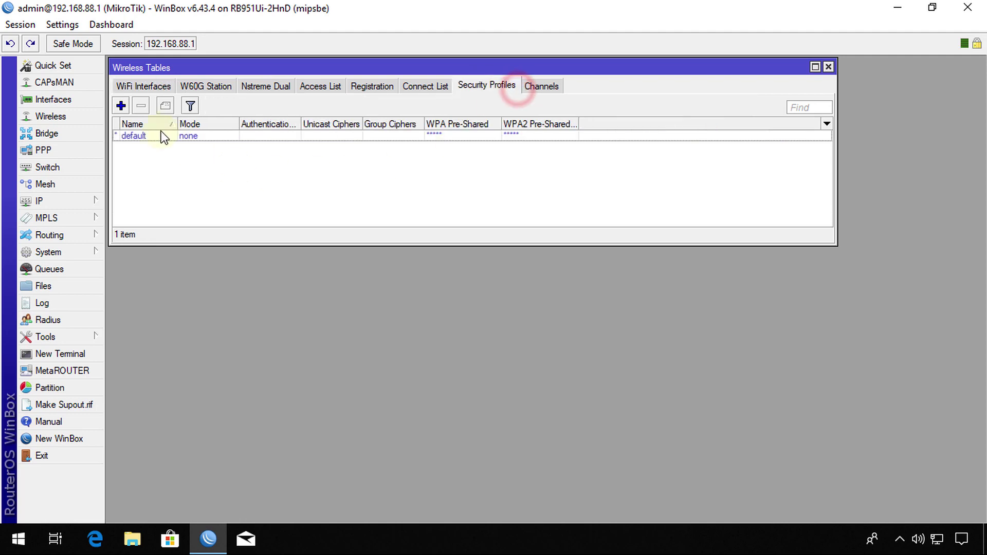
{"action": "left_click", "coordinate": [121, 106]}
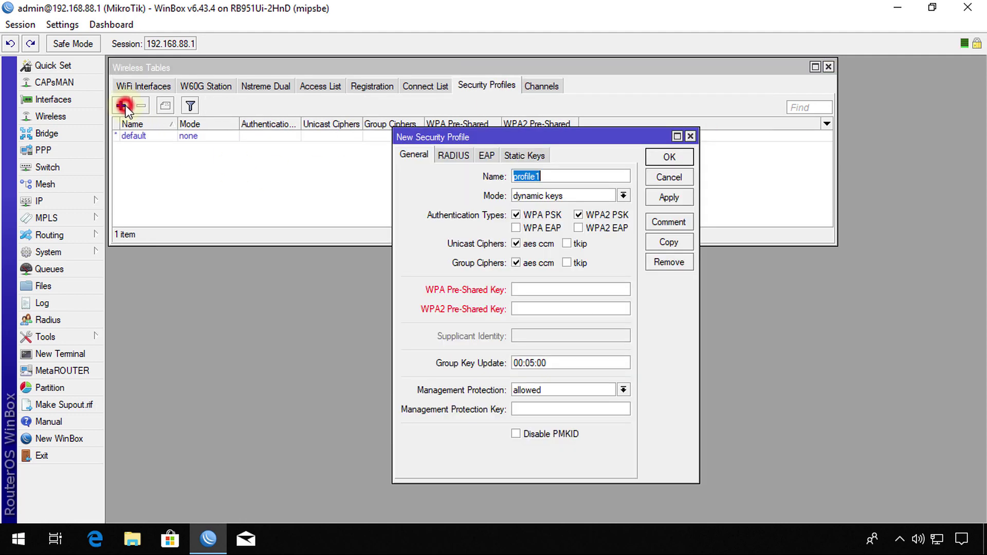
{"action": "left_click", "coordinate": [551, 176]}
{"action": "key", "text": "BackSpace"}
{"action": "type", "text": "-"}
{"action": "type", "text": "g"}
{"action": "type", "text": "uest"}
{"action": "left_click", "coordinate": [516, 215]}
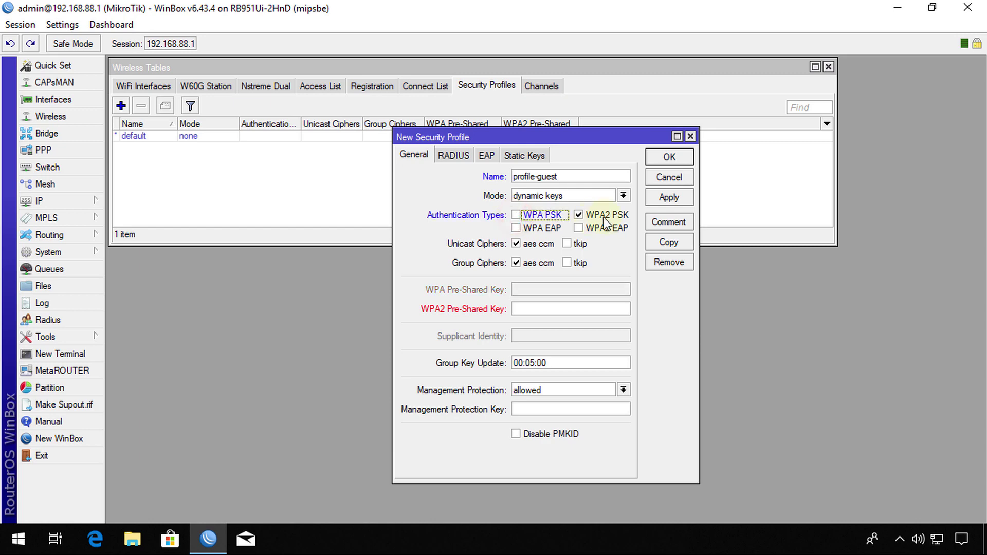
{"action": "left_click", "coordinate": [535, 308]}
{"action": "type", "text": "pa"}
{"action": "type", "text": "sswordd"}
{"action": "left_click", "coordinate": [661, 161]}
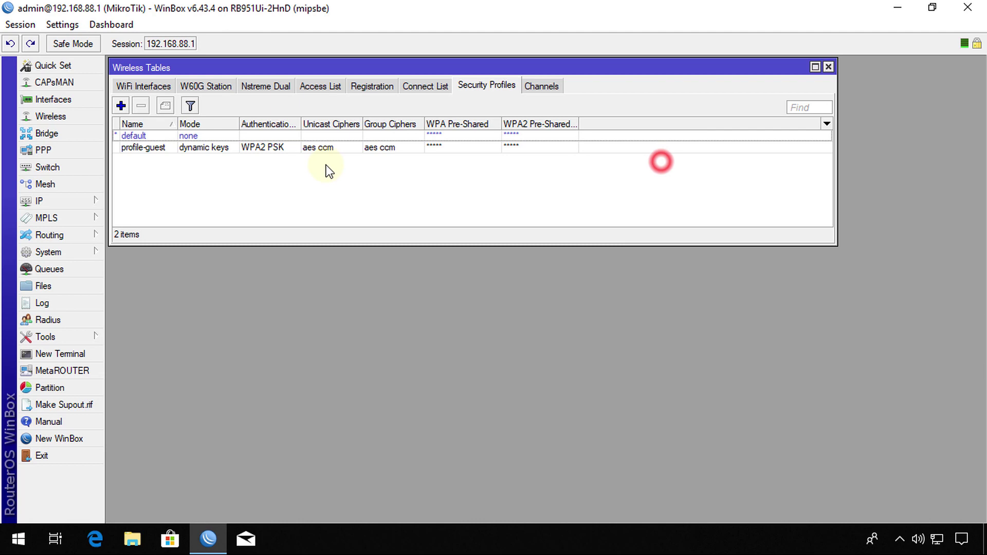
Step: Add a new virtual wireless interface named guest-wifi
{"action": "left_click", "coordinate": [156, 87]}
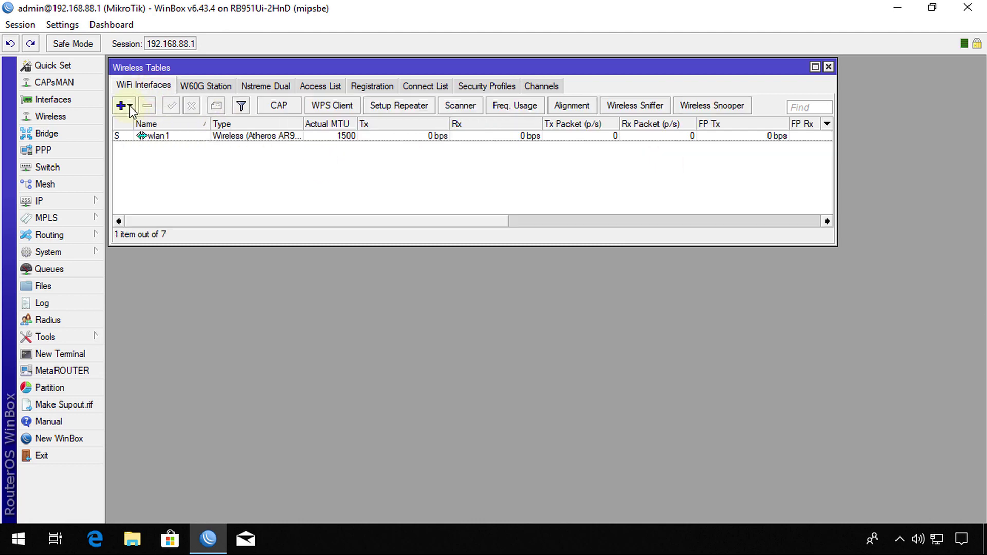
{"action": "left_click", "coordinate": [130, 106]}
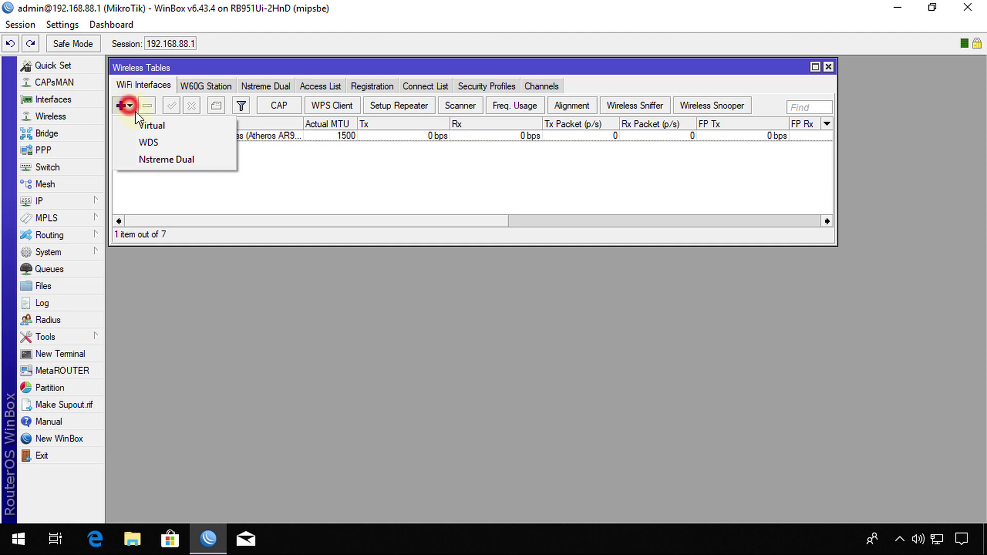
{"action": "left_click", "coordinate": [186, 128]}
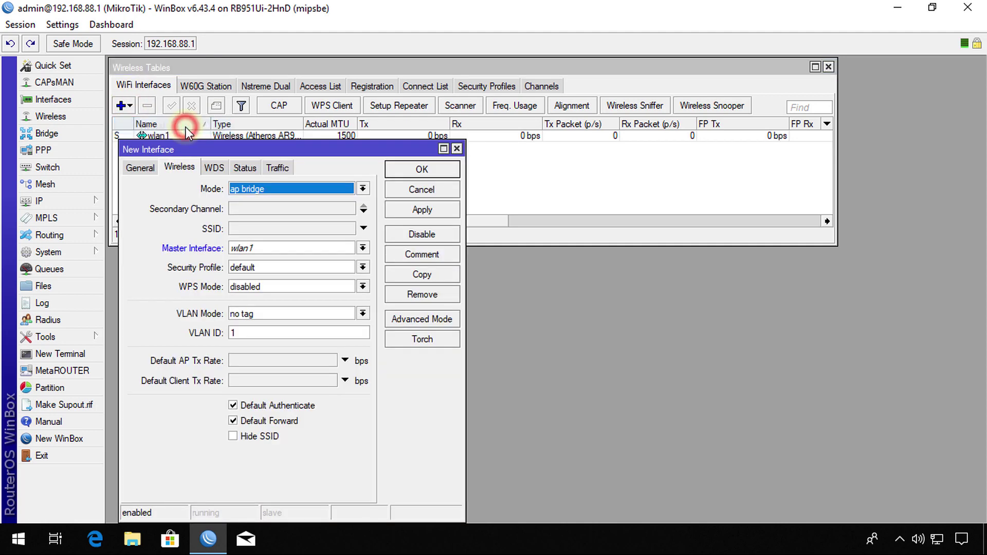
{"action": "left_click", "coordinate": [143, 170]}
{"action": "left_click", "coordinate": [221, 191]}
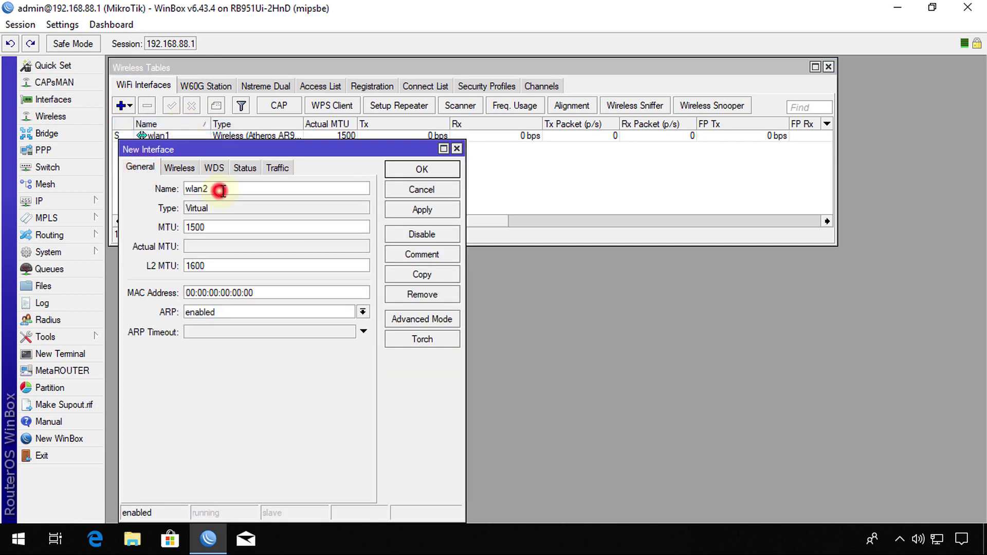
{"action": "key", "text": "BackSpace"}
{"action": "key", "text": "BackSpace"}
{"action": "key", "text": "BackSpace"}
{"action": "key", "text": "BackSpace"}
{"action": "key", "text": "BackSpace"}
{"action": "type", "text": "guest-w"}
{"action": "type", "text": "ifi"}
Step: Give guest-wifi SSID 'Guest' and security profile profile-guest, and save it
{"action": "left_click", "coordinate": [180, 168]}
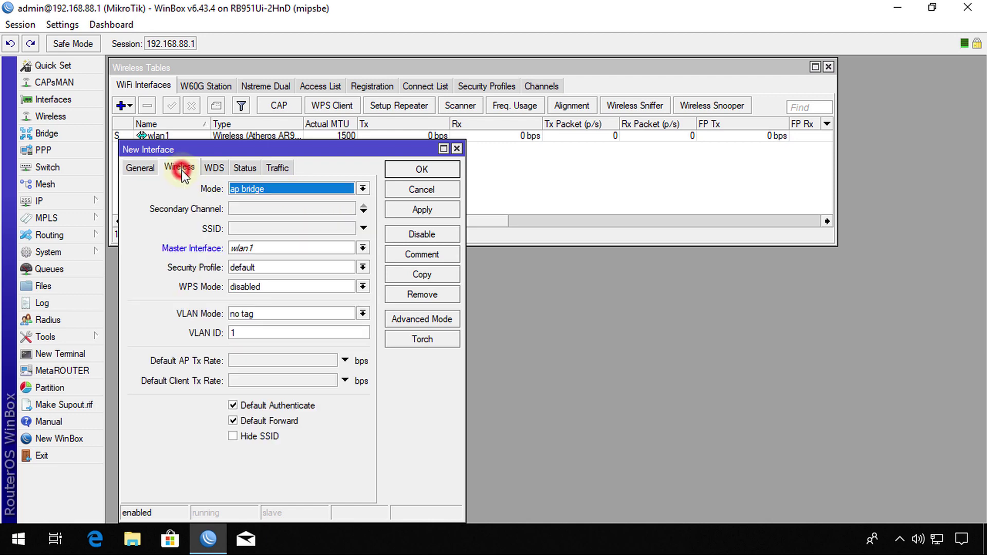
{"action": "left_click", "coordinate": [254, 229]}
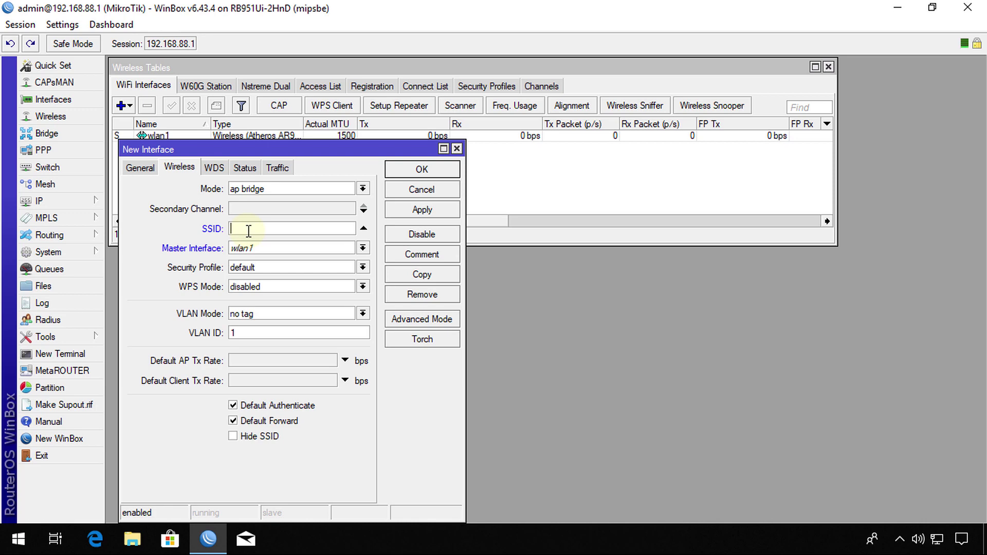
{"action": "type", "text": "Guest"}
{"action": "left_click", "coordinate": [309, 266]}
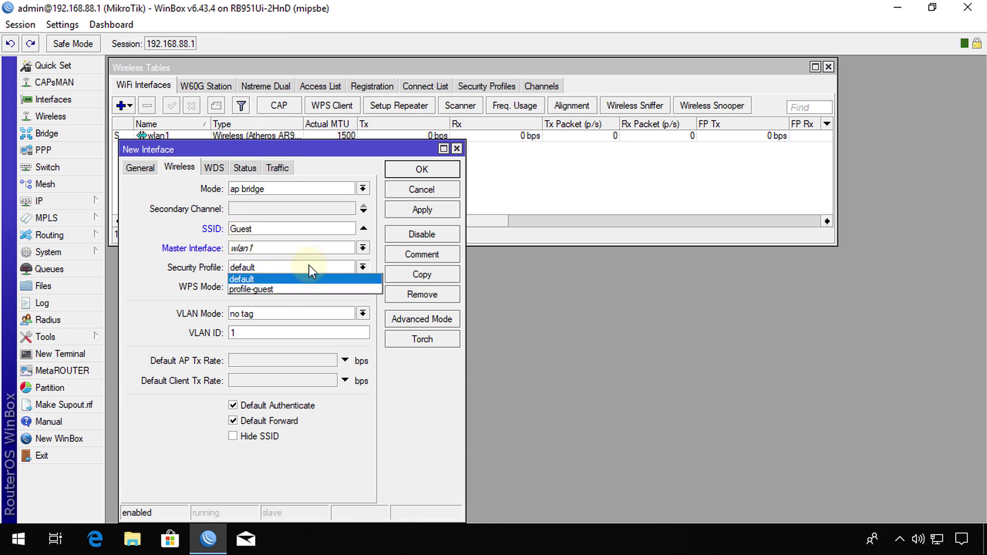
{"action": "left_click", "coordinate": [292, 288]}
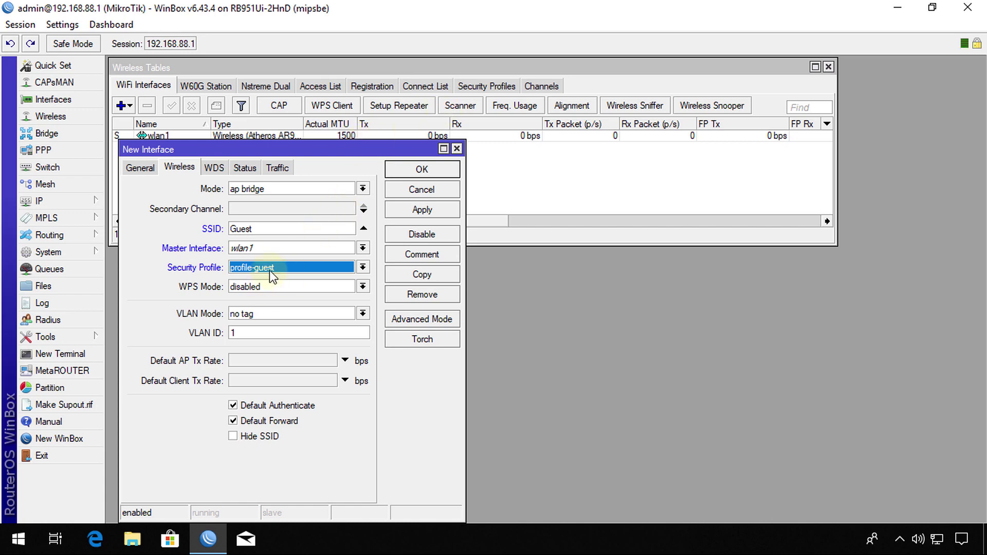
{"action": "left_click", "coordinate": [418, 167]}
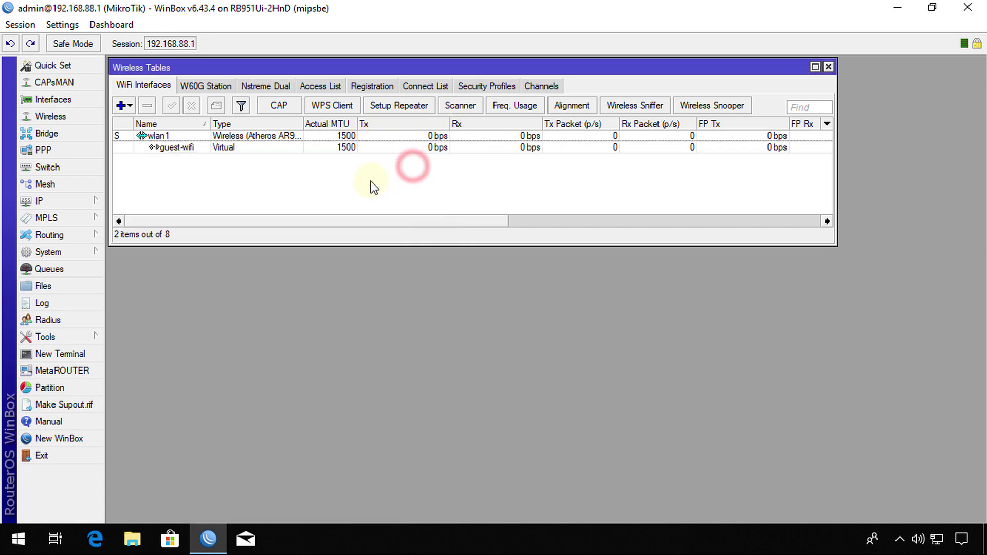
Step: Add a new bridge named bridge-guest in the Bridge list
{"action": "left_click", "coordinate": [72, 132]}
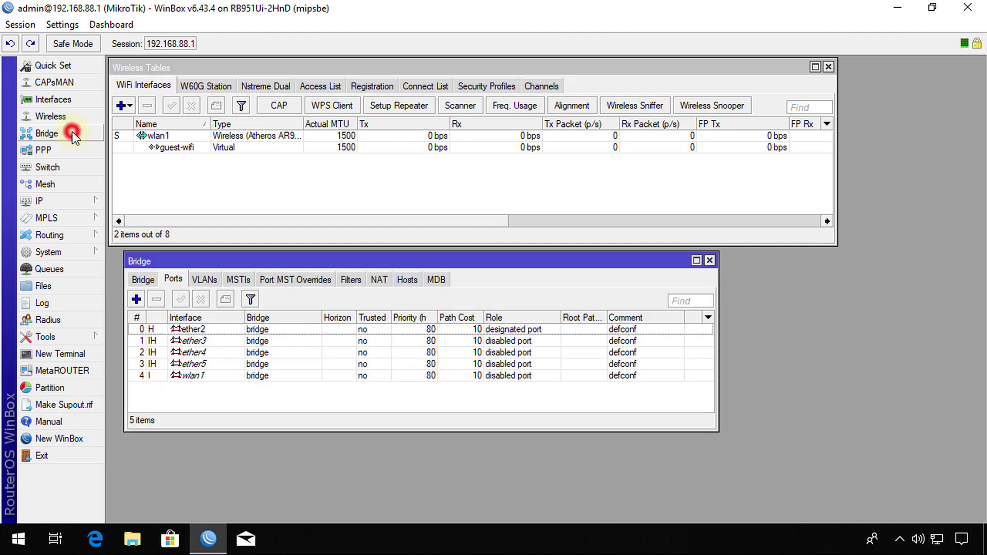
{"action": "left_click", "coordinate": [146, 279]}
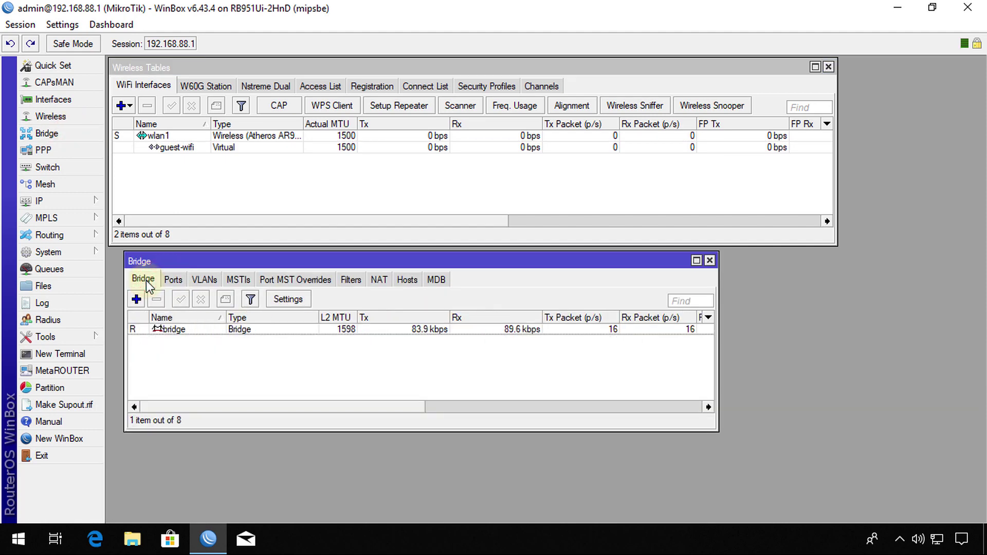
{"action": "left_click", "coordinate": [136, 299]}
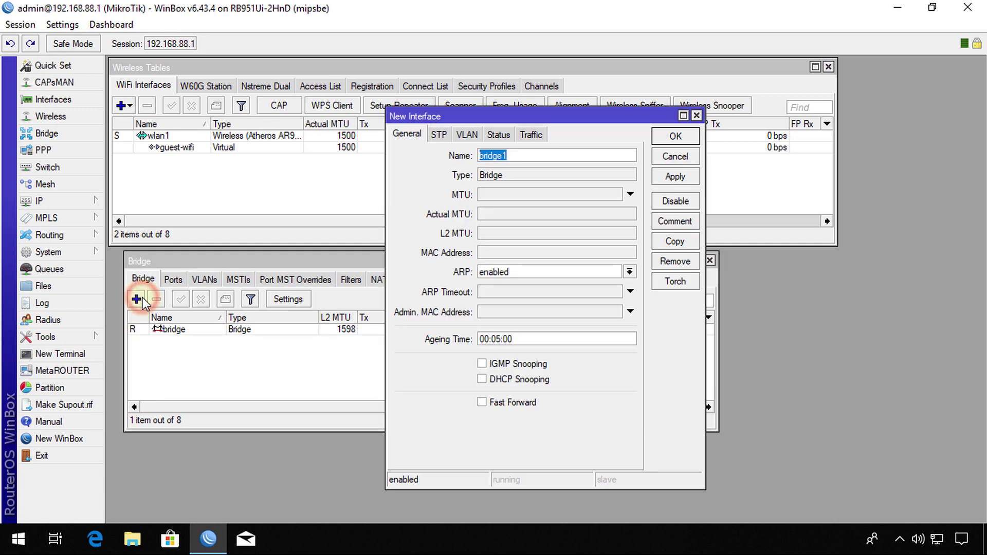
{"action": "left_click", "coordinate": [533, 155]}
{"action": "key", "text": "BackSpace"}
{"action": "type", "text": "-"}
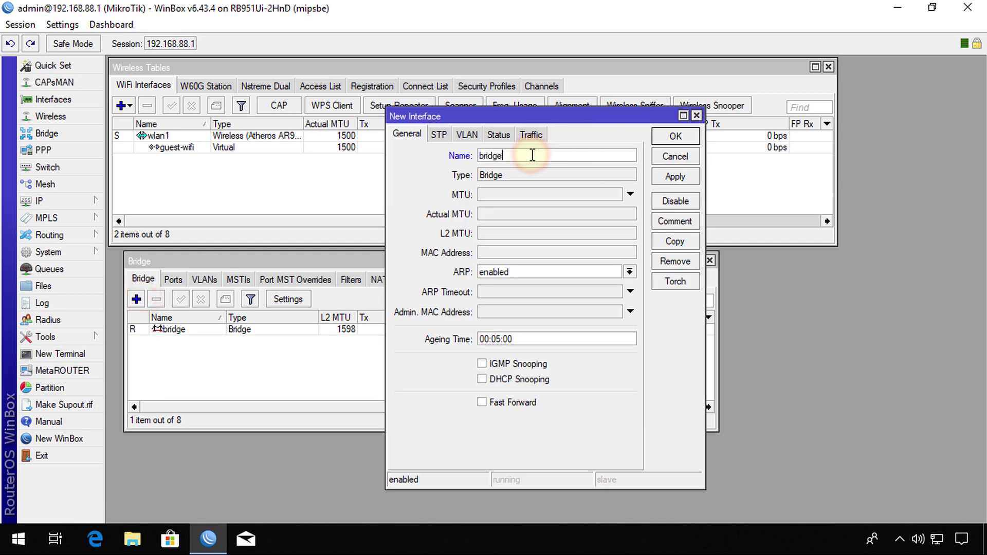
{"action": "type", "text": "gu"}
{"action": "type", "text": "est"}
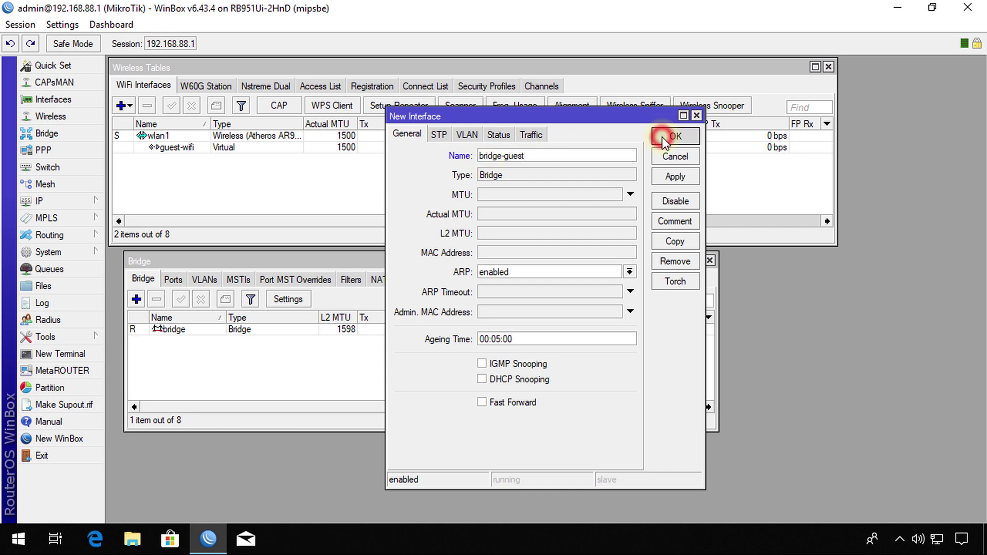
{"action": "left_click", "coordinate": [673, 135]}
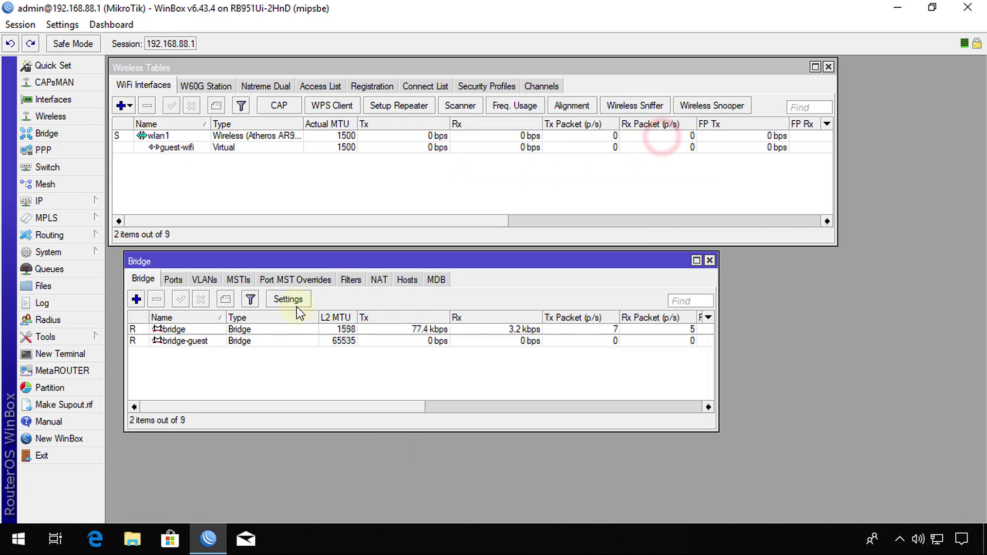
Step: Add a bridge port assigning interface guest-wifi to bridge-guest
{"action": "left_click", "coordinate": [172, 284]}
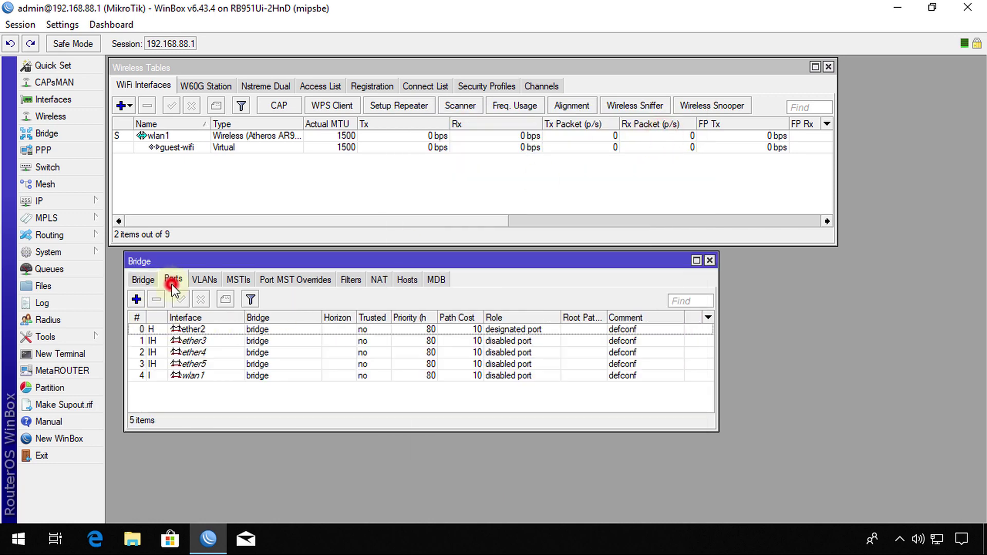
{"action": "left_click", "coordinate": [137, 299]}
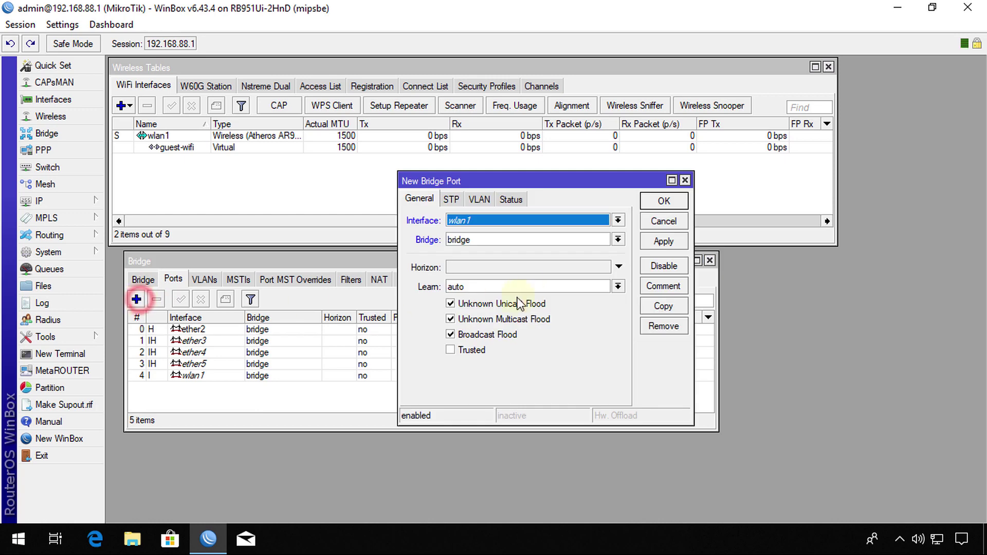
{"action": "left_click", "coordinate": [618, 220]}
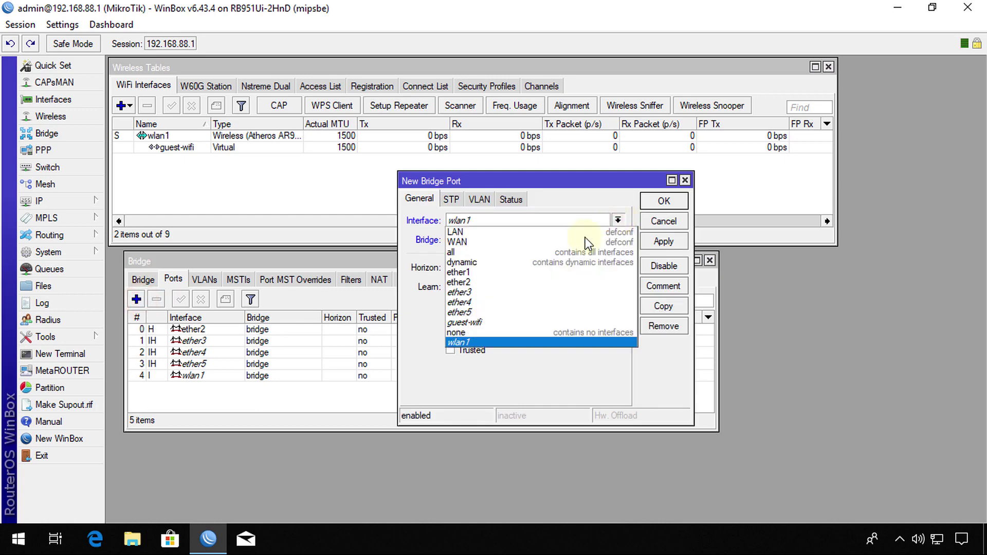
{"action": "left_click", "coordinate": [484, 321]}
{"action": "left_click", "coordinate": [599, 240]}
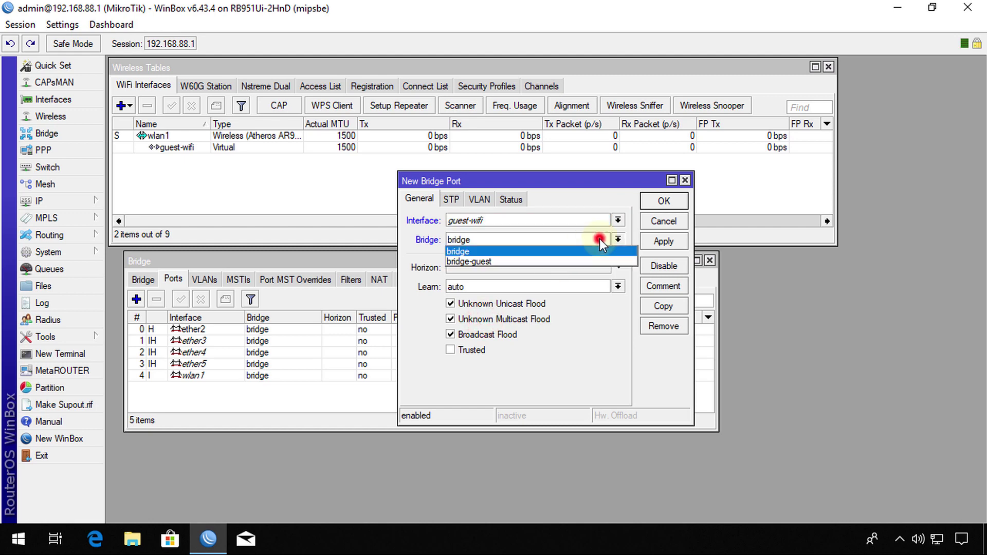
{"action": "left_click", "coordinate": [494, 261]}
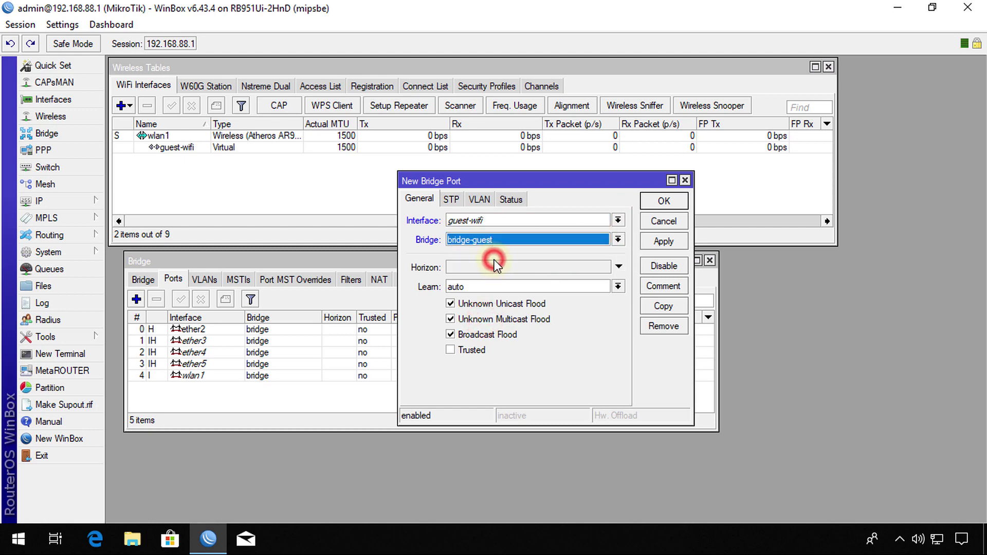
{"action": "left_click", "coordinate": [650, 202]}
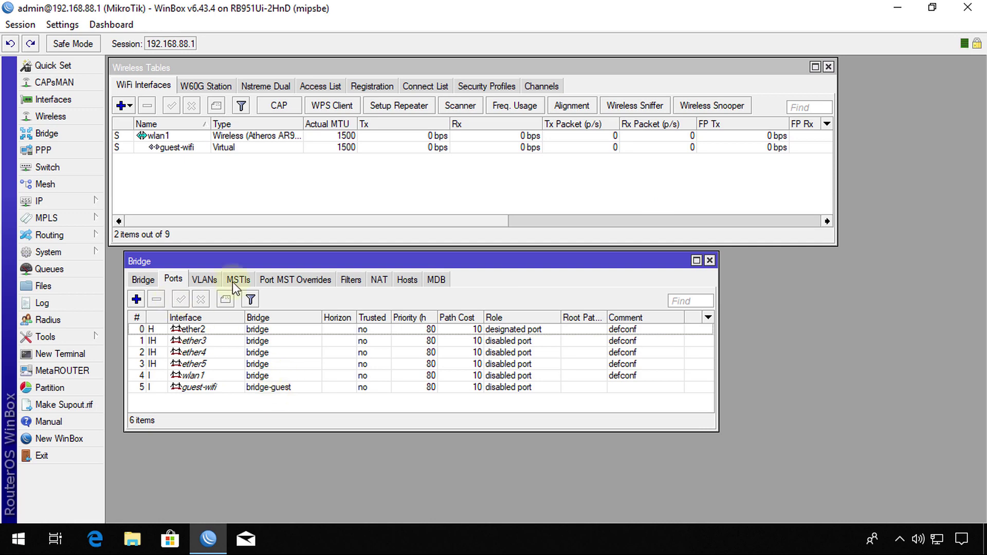
Step: Add IP address 10.10.10.1/24 on interface bridge-guest
{"action": "left_click", "coordinate": [78, 203]}
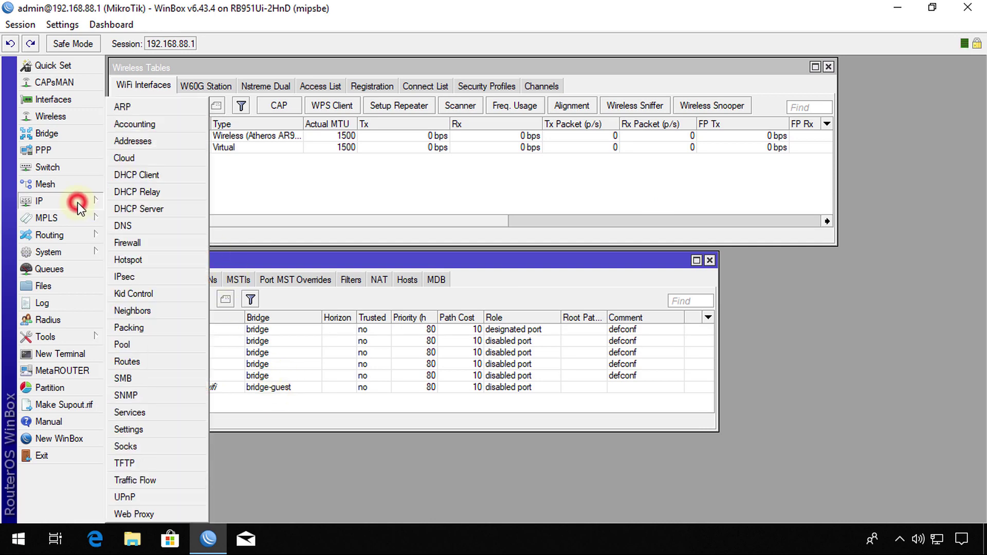
{"action": "left_click", "coordinate": [155, 143]}
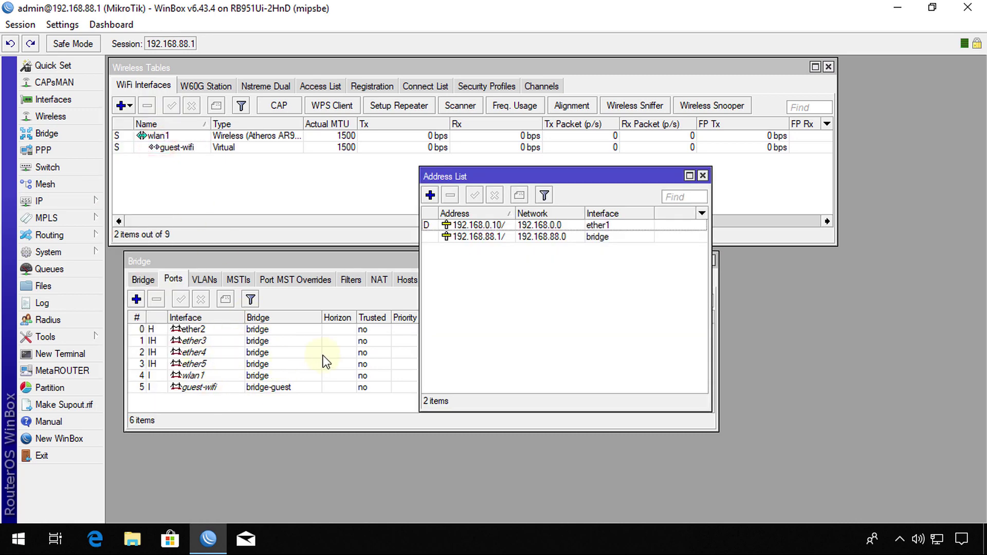
{"action": "left_click", "coordinate": [431, 196]}
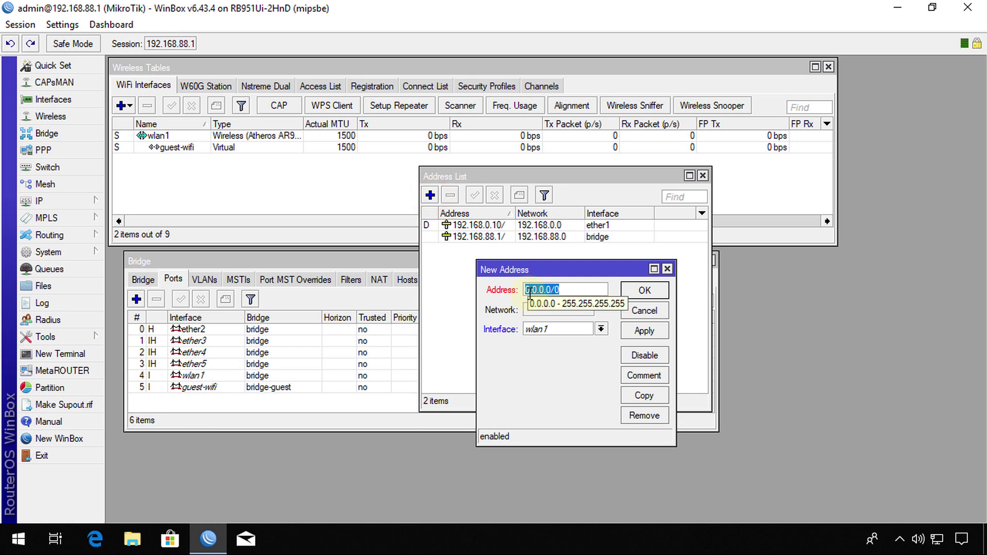
{"action": "type", "text": "10.10."}
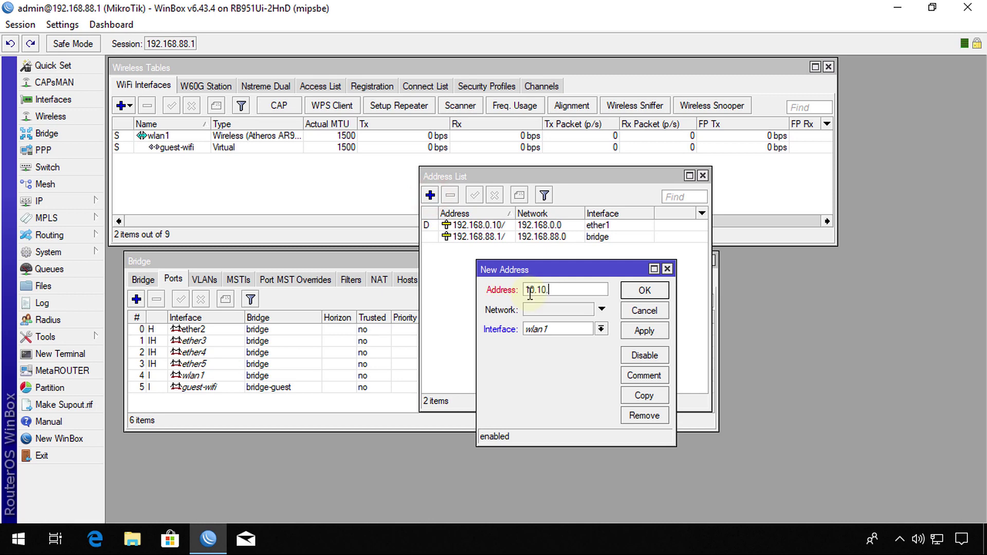
{"action": "type", "text": "10"}
{"action": "type", "text": ".1/"}
{"action": "type", "text": "24"}
{"action": "left_click", "coordinate": [601, 330]}
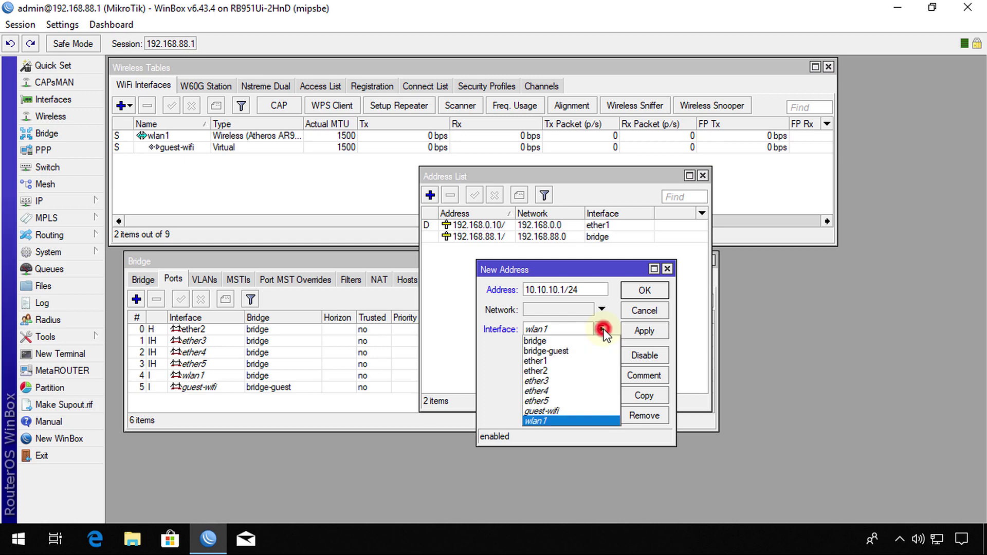
{"action": "left_click", "coordinate": [571, 350]}
{"action": "left_click", "coordinate": [646, 291]}
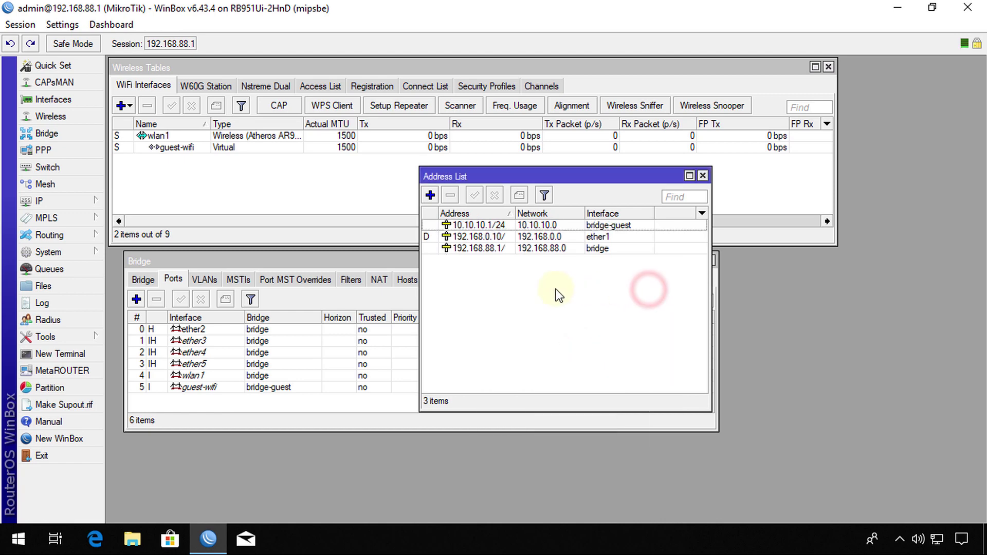
Step: Rename the existing defconf DHCP server to 'local'
{"action": "left_click", "coordinate": [60, 199]}
{"action": "left_click", "coordinate": [177, 209]}
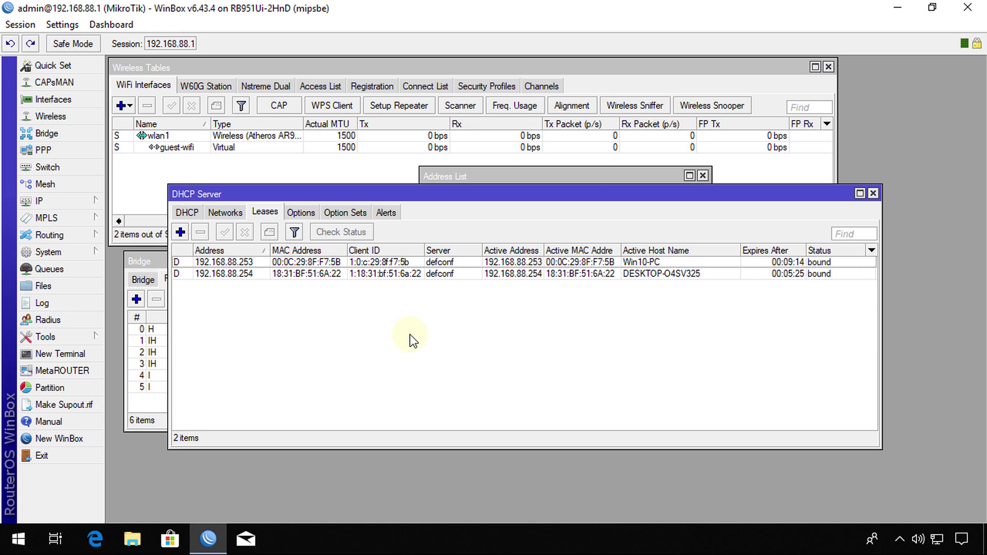
{"action": "left_click", "coordinate": [190, 213]}
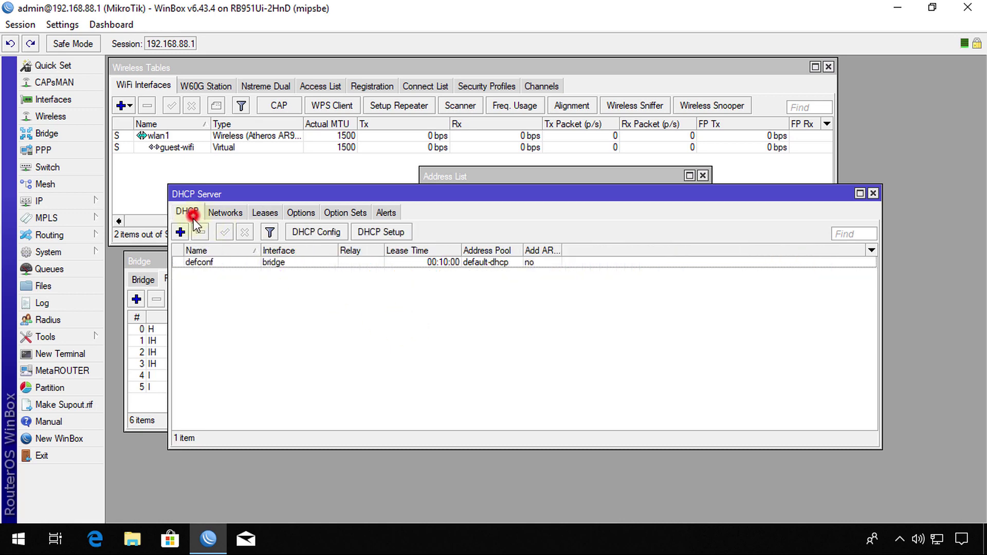
{"action": "double_click", "coordinate": [211, 262]}
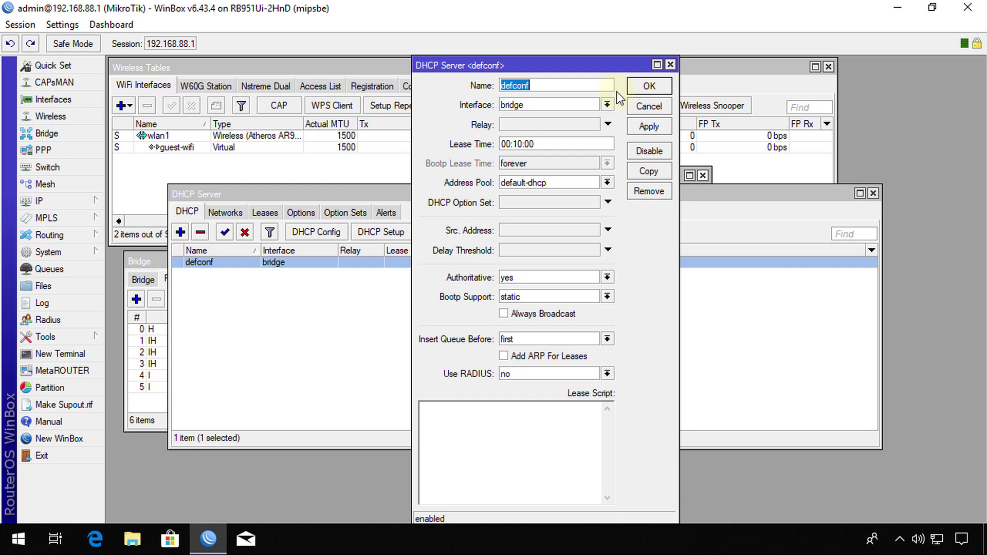
{"action": "type", "text": "loc"}
{"action": "type", "text": "al"}
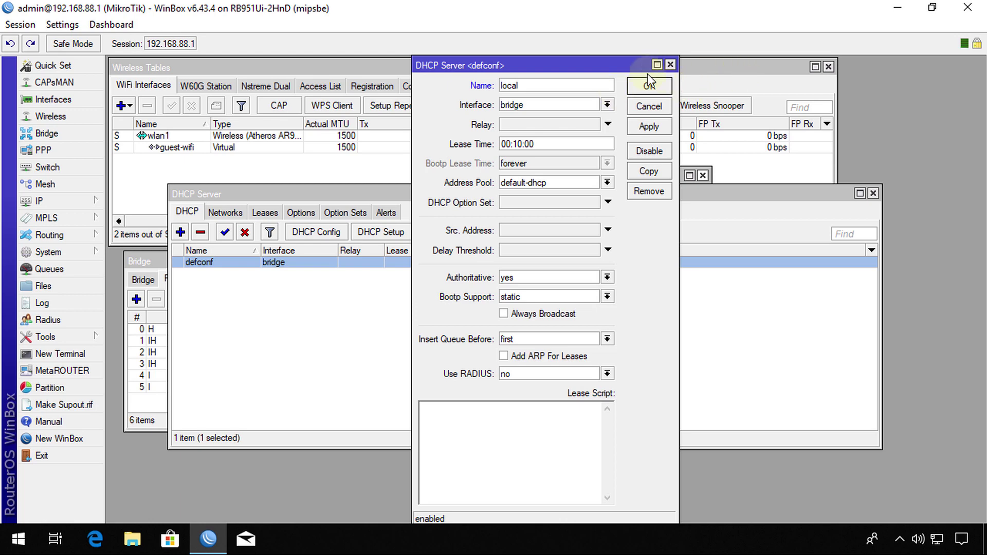
{"action": "left_click", "coordinate": [639, 87]}
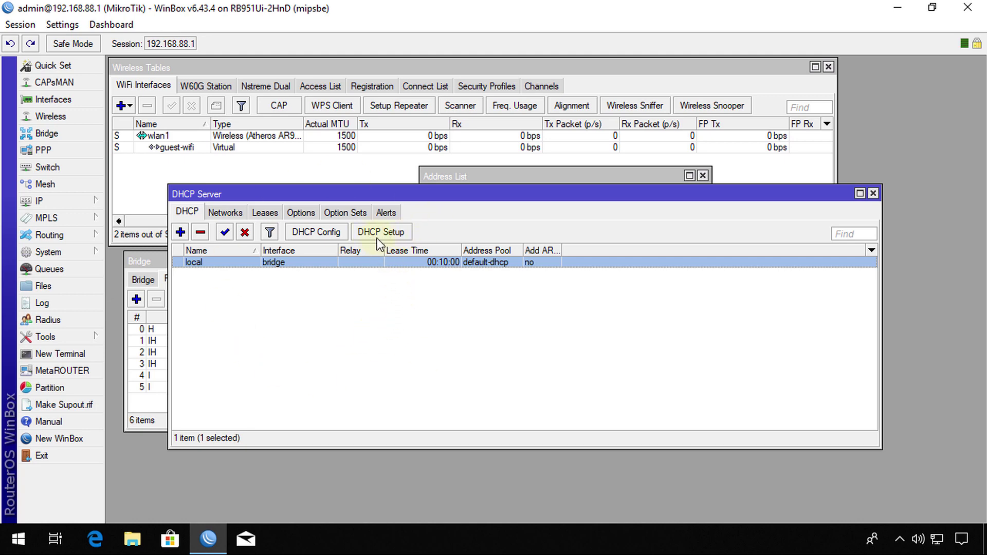
Step: Run DHCP Setup on bridge-guest, accepting address space 10.10.10.0/24 and gateway 10.10.10.1
{"action": "left_click", "coordinate": [406, 235]}
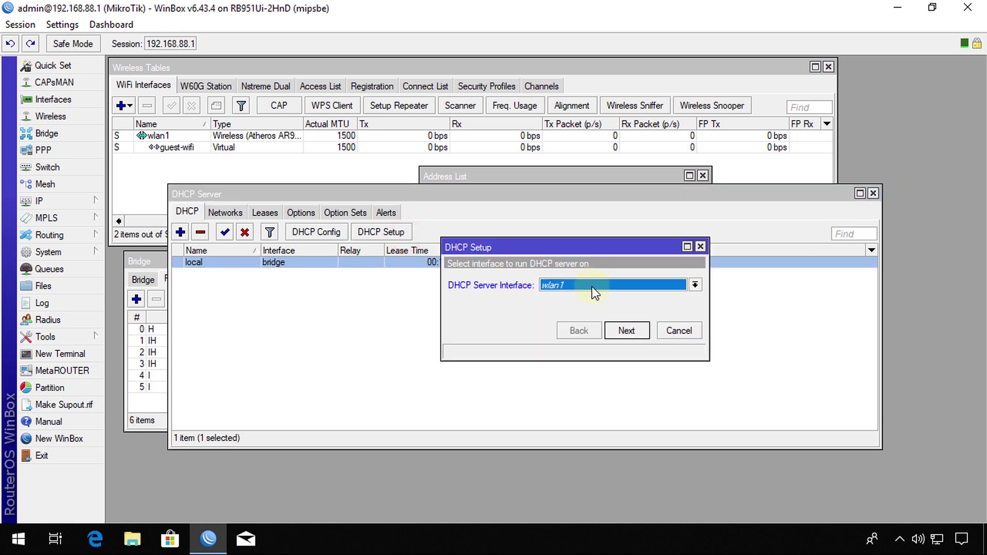
{"action": "left_click", "coordinate": [593, 285]}
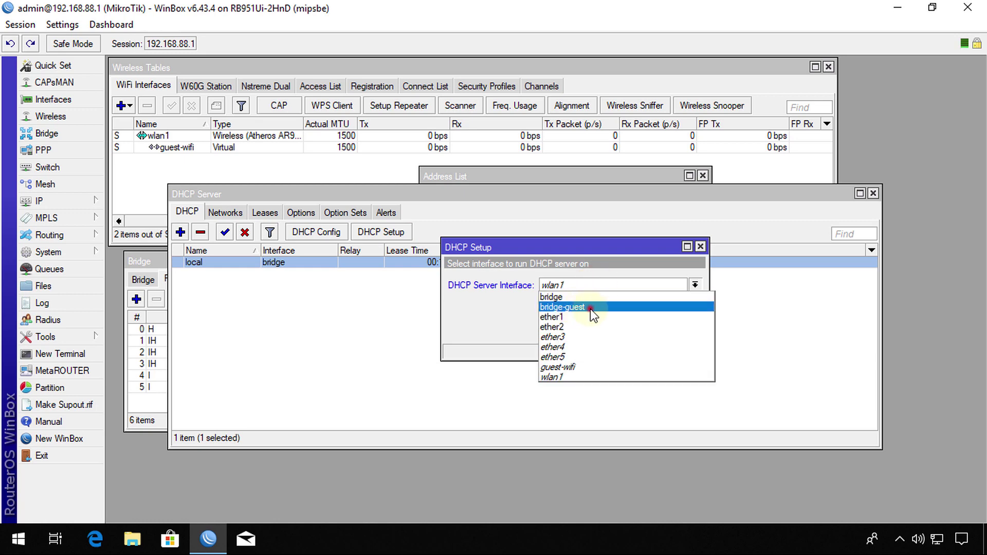
{"action": "left_click", "coordinate": [590, 308]}
{"action": "left_click", "coordinate": [633, 331]}
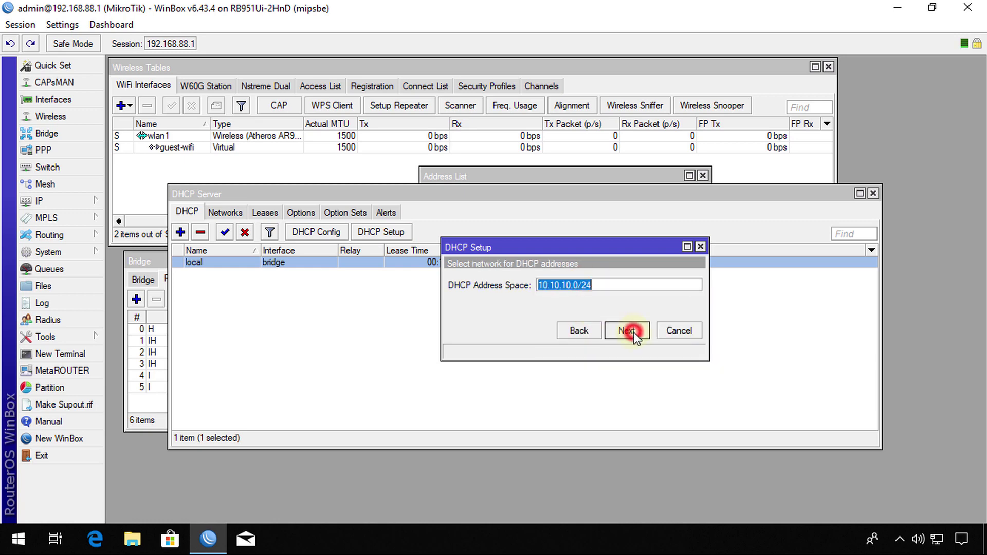
{"action": "left_click", "coordinate": [642, 332]}
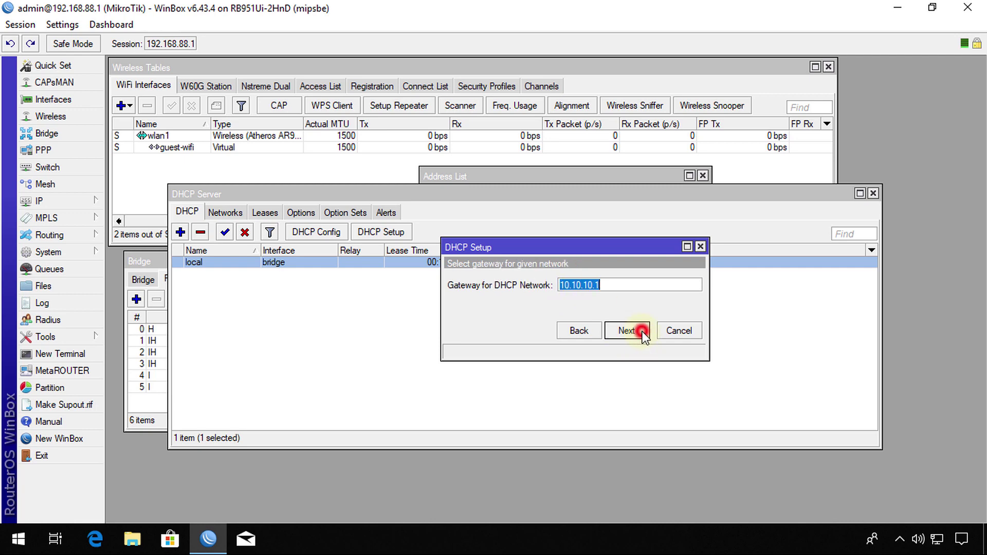
{"action": "left_click", "coordinate": [643, 333]}
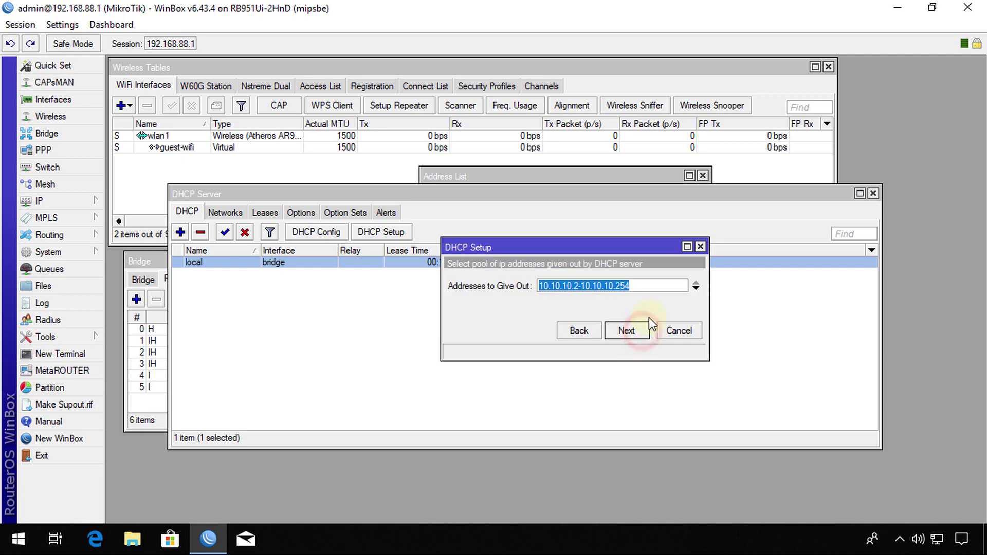
Step: Edit the address pool range, changing its starting host number to 5
{"action": "left_click", "coordinate": [568, 286]}
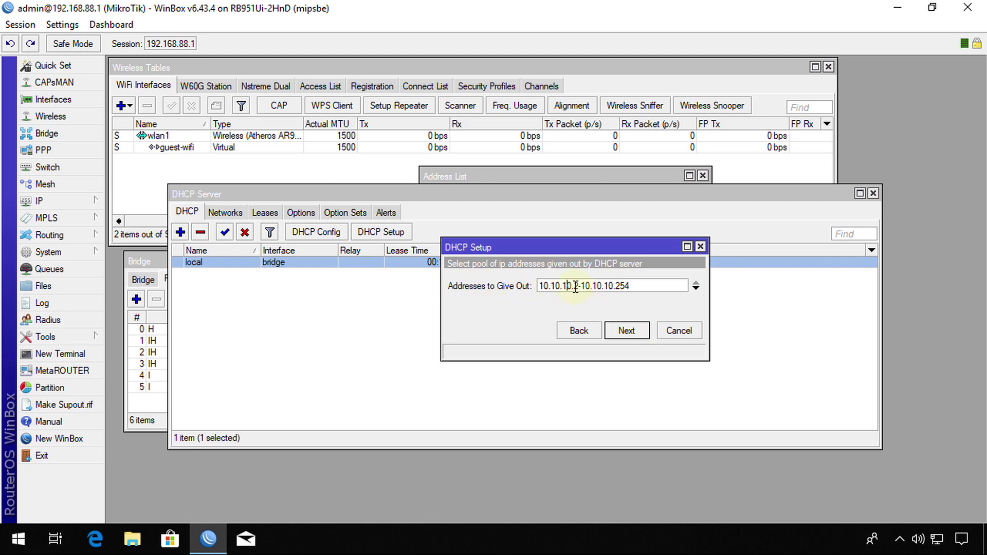
{"action": "double_click", "coordinate": [576, 286]}
{"action": "type", "text": "5"}
{"action": "double_click", "coordinate": [619, 285]}
Step: Finish the wizard with DNS servers 8.8.8.8 and 9.9.9.9 and lease time 00:10:00
{"action": "left_click", "coordinate": [639, 331]}
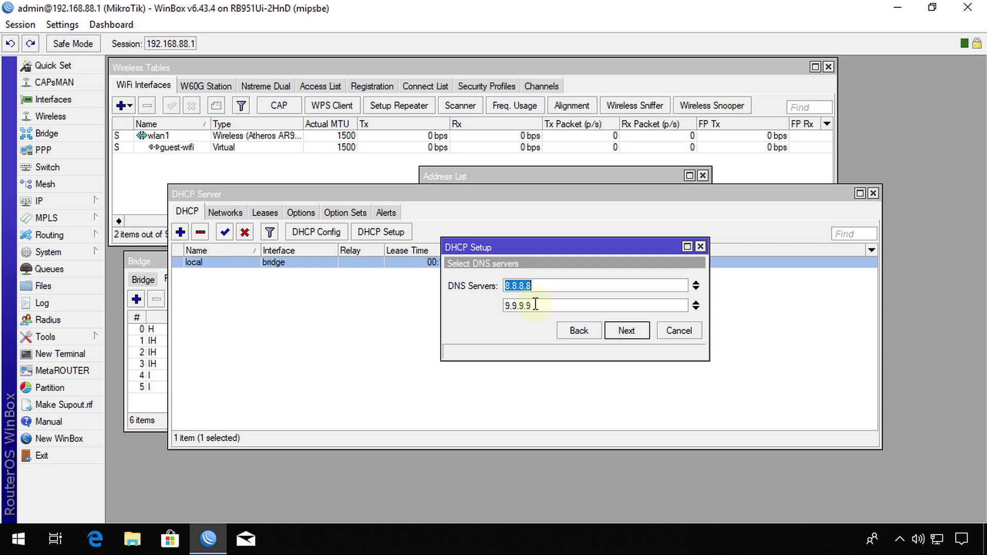
{"action": "left_click", "coordinate": [535, 305]}
{"action": "double_click", "coordinate": [534, 305]}
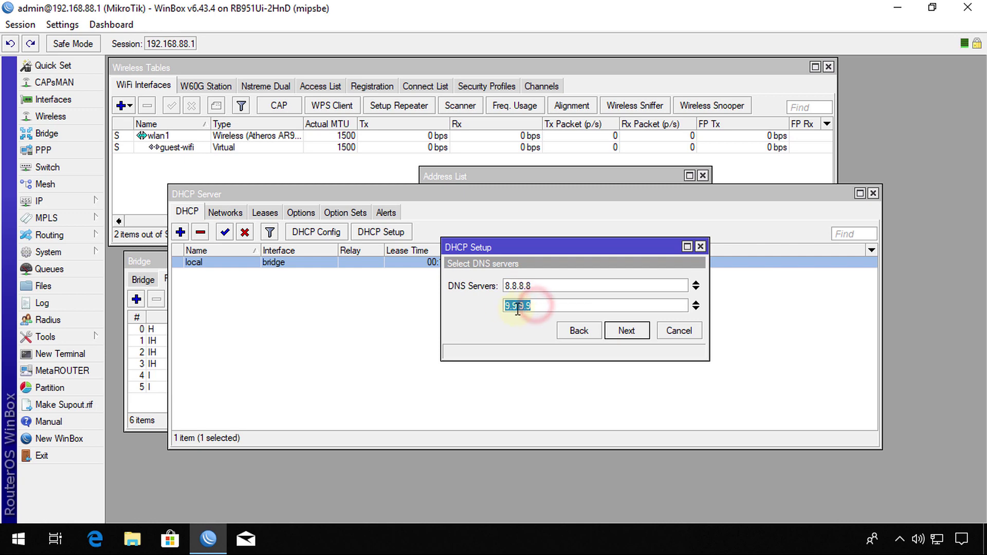
{"action": "left_click", "coordinate": [537, 307]}
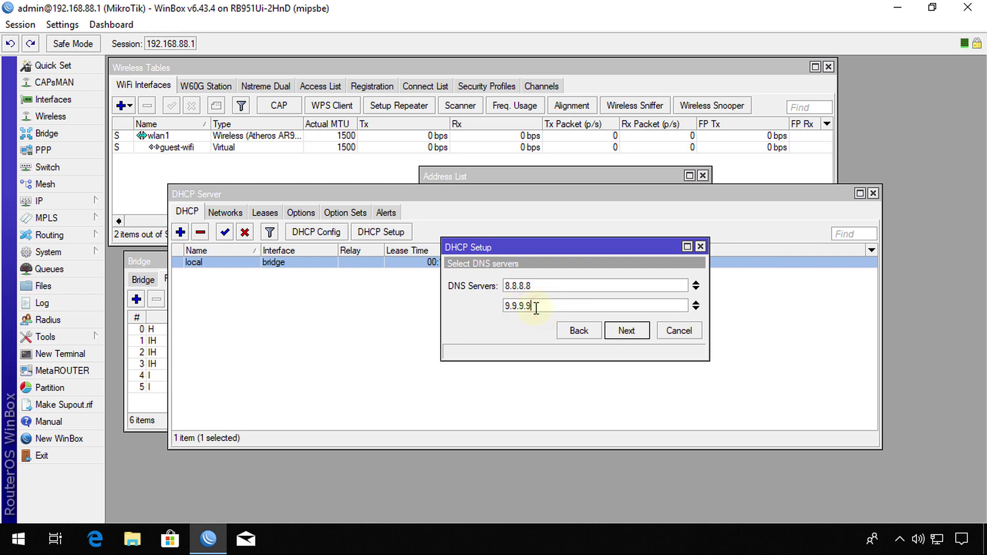
{"action": "mouse_move", "coordinate": [532, 305]}
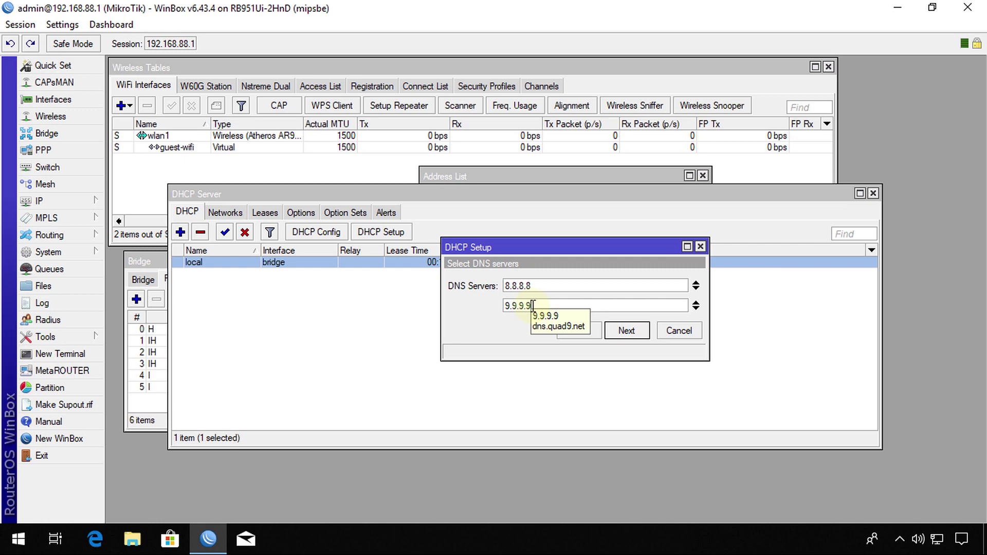
{"action": "left_click", "coordinate": [627, 330]}
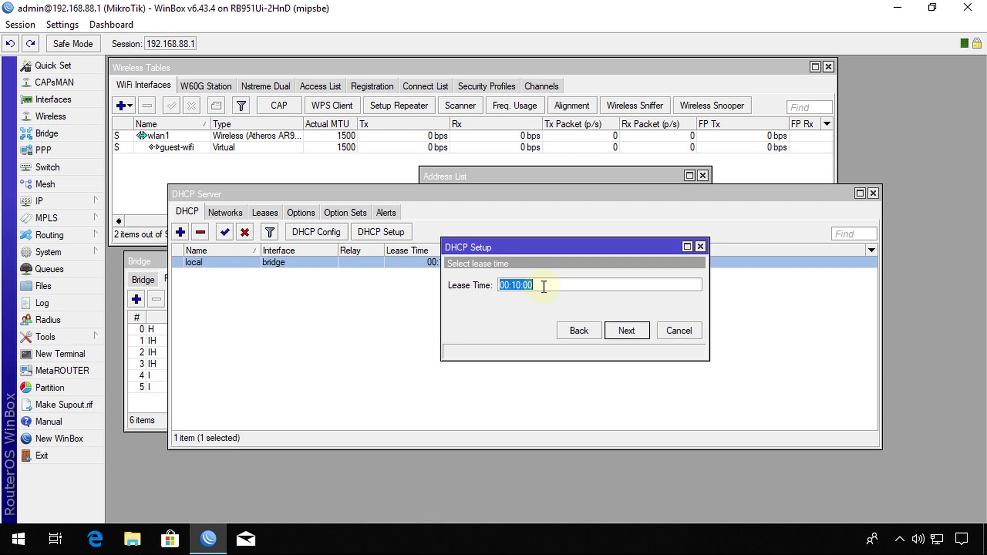
{"action": "left_click", "coordinate": [643, 331]}
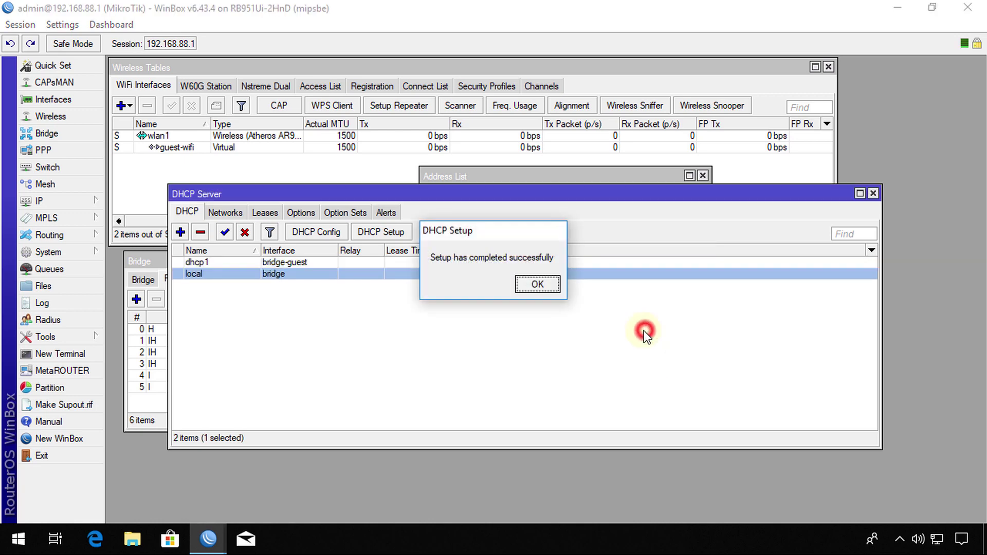
Step: Dismiss the setup-completed message, leaving dhcp1 listed on bridge-guest
{"action": "left_click", "coordinate": [536, 286]}
{"action": "left_click", "coordinate": [537, 284]}
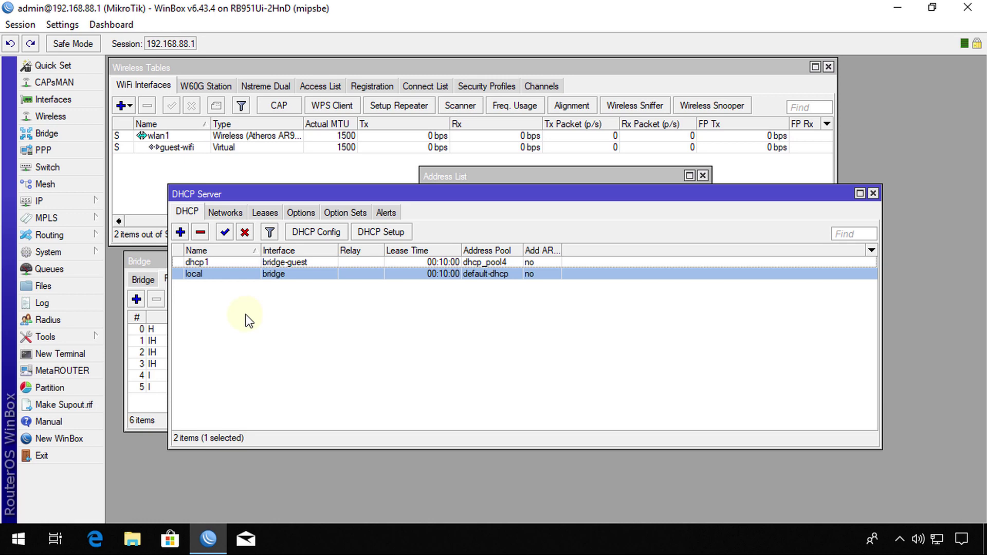
Step: Confirm phone J7-Neo is registered on guest-wifi and holds dhcp1 lease 10.10.10.3
{"action": "left_click_drag", "start_coordinate": [321, 193], "coordinate": [323, 246]}
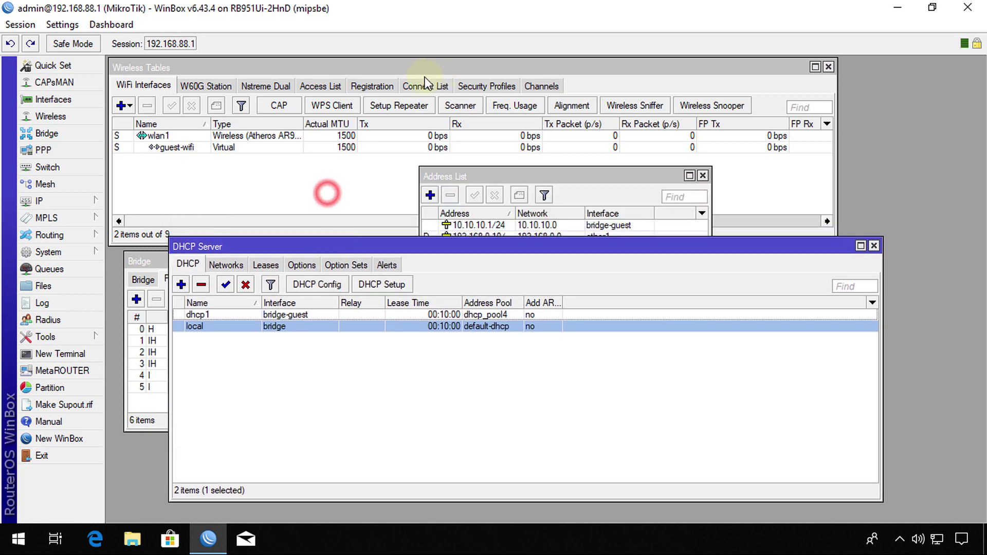
{"action": "left_click", "coordinate": [377, 84]}
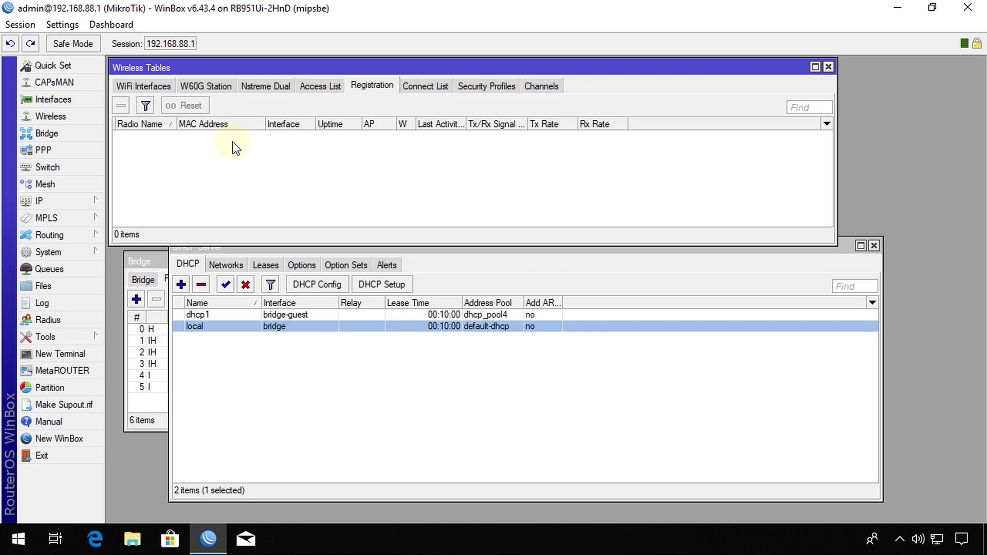
{"action": "left_click", "coordinate": [264, 265]}
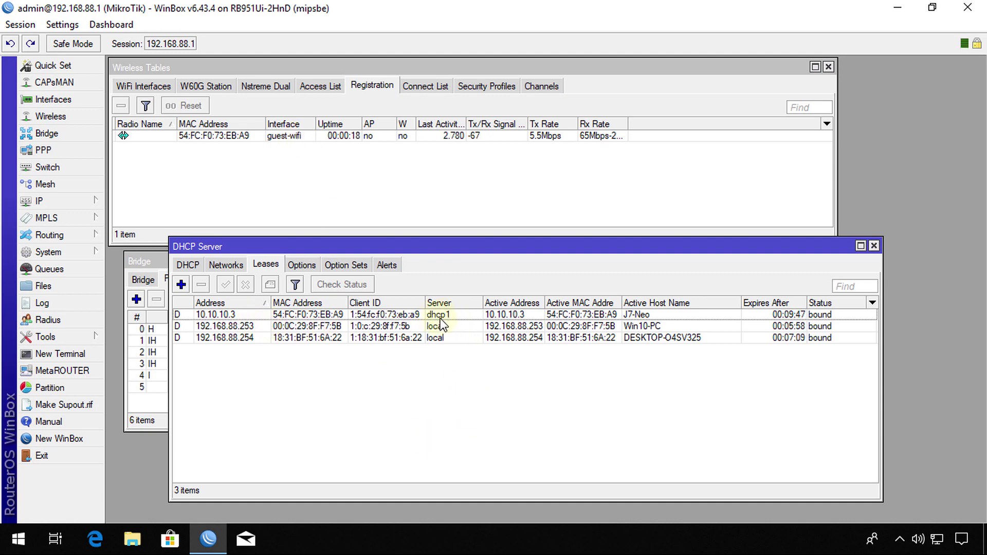
Step: Rename DHCP server dhcp1 to dhcp-guest and verify J7-Neo's 10.10.10.3 lease shows it
{"action": "left_click", "coordinate": [188, 265]}
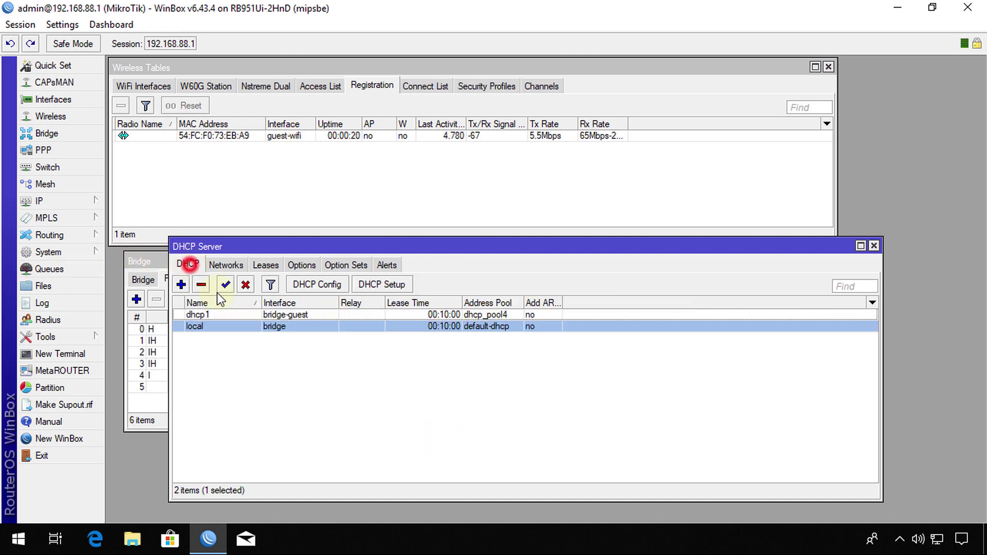
{"action": "left_click", "coordinate": [223, 315]}
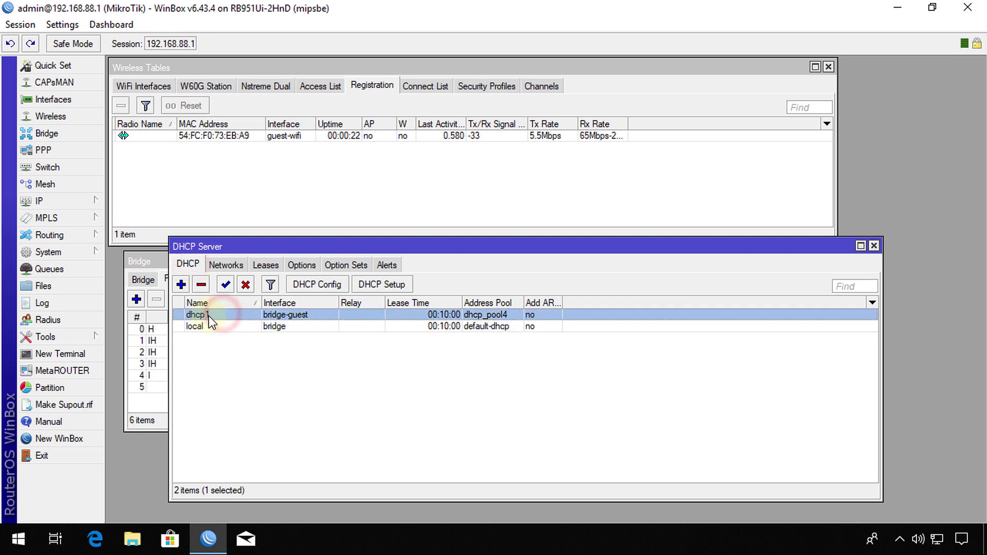
{"action": "double_click", "coordinate": [211, 315]}
{"action": "left_click", "coordinate": [540, 85]}
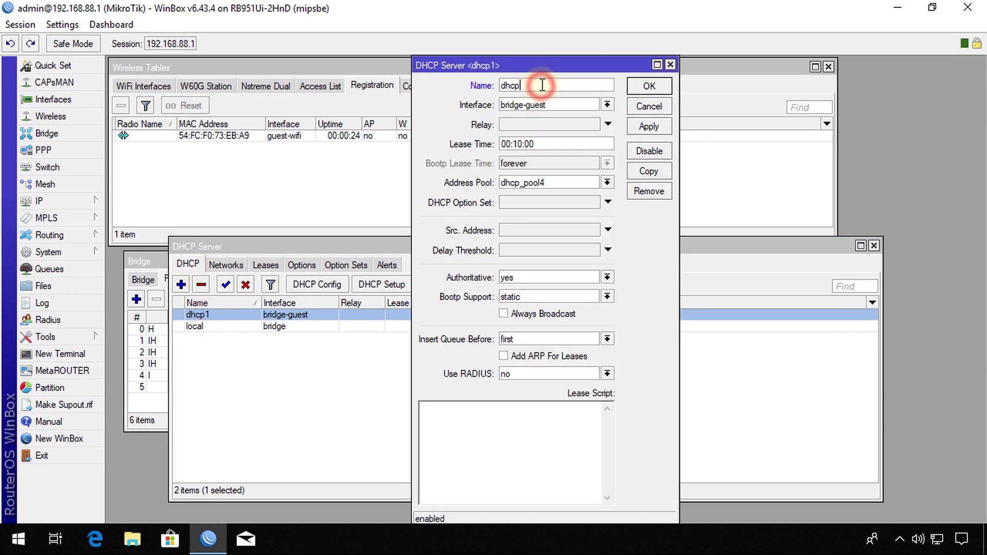
{"action": "key", "text": "BackSpace"}
{"action": "type", "text": "-gues"}
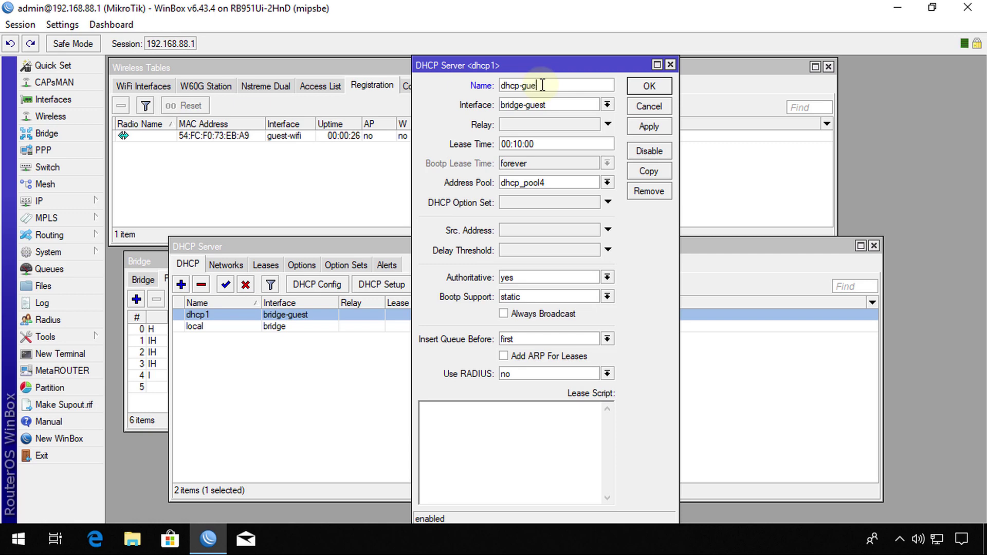
{"action": "type", "text": "t"}
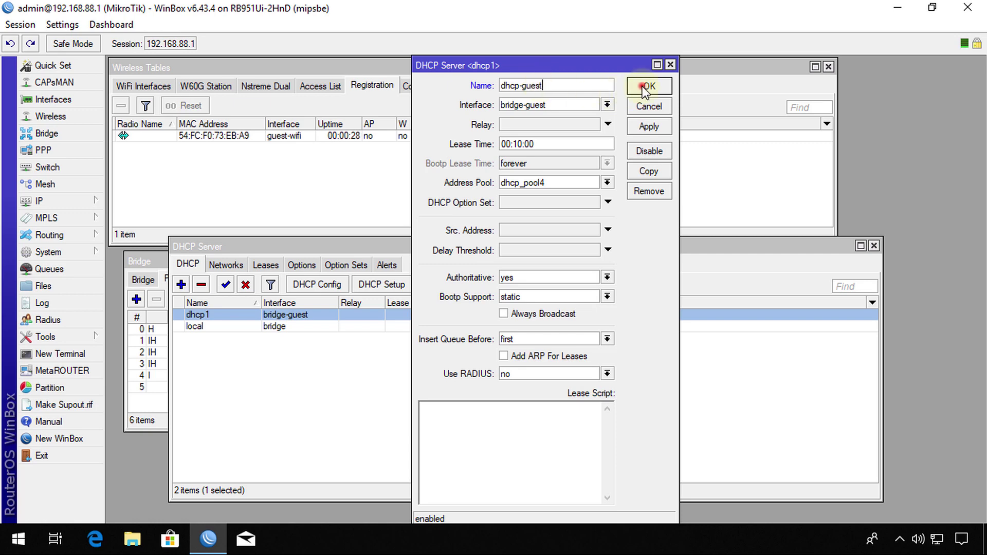
{"action": "left_click", "coordinate": [646, 86]}
{"action": "left_click", "coordinate": [278, 266]}
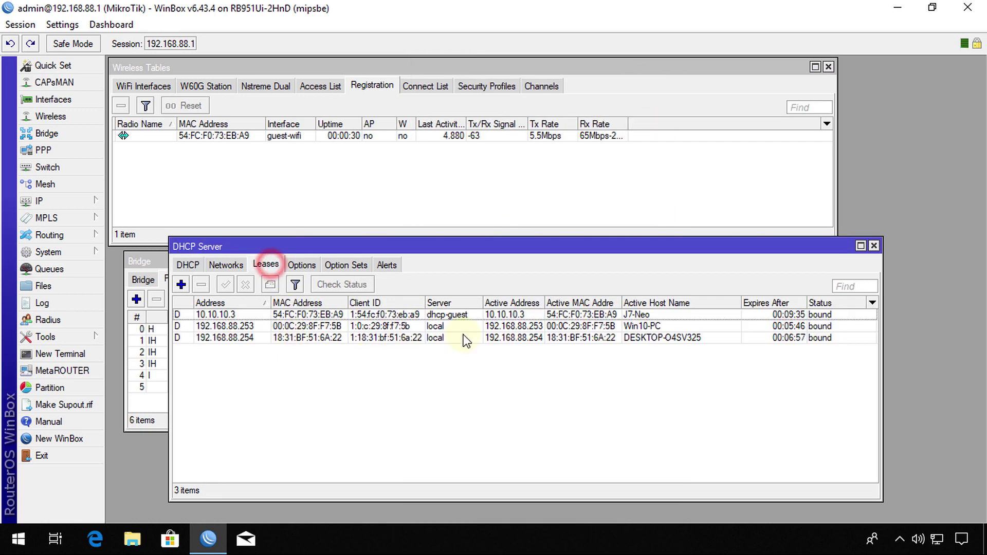